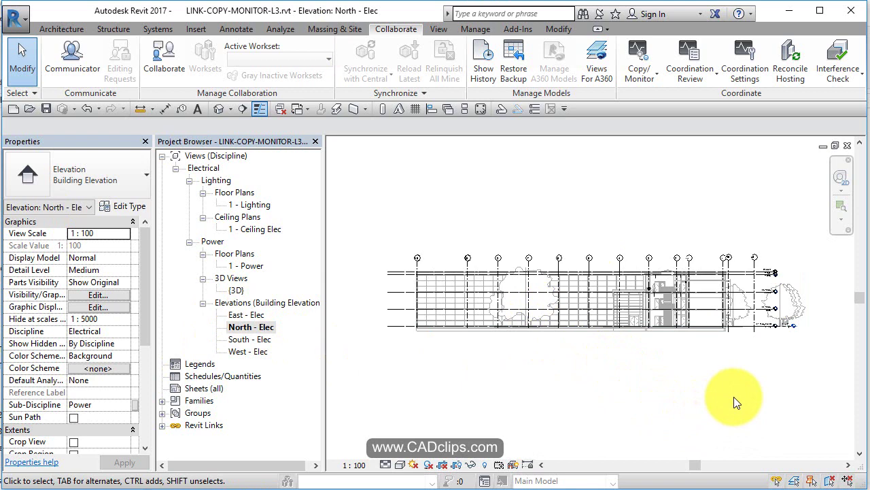
# - Pan the North - Elec elevation slightly to the left
pyautogui.moveTo(734, 397)
pyautogui.mouseDown(button='middle')
pyautogui.moveTo(738, 405)
pyautogui.moveTo(725, 404)
pyautogui.mouseUp(button='middle')
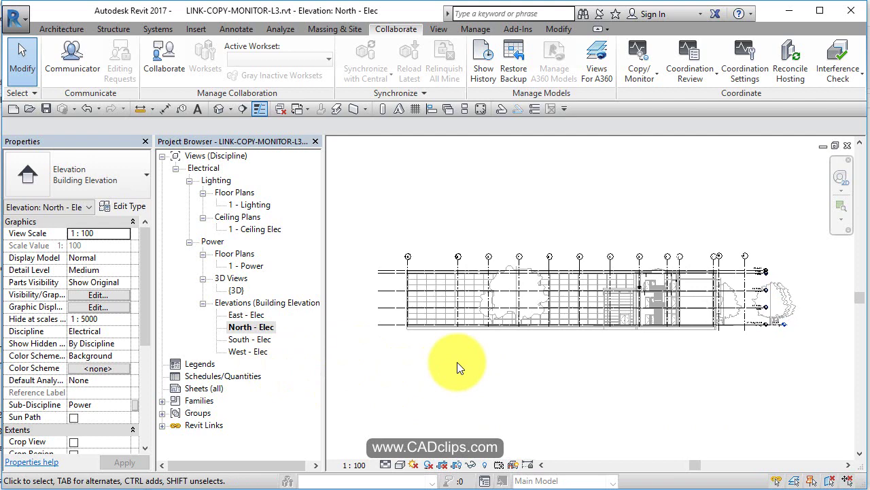
# - Uncheck Grids under Annotation Categories in North - Elec's Visibility/Graphics overrides and confirm
pyautogui.click(438, 28)
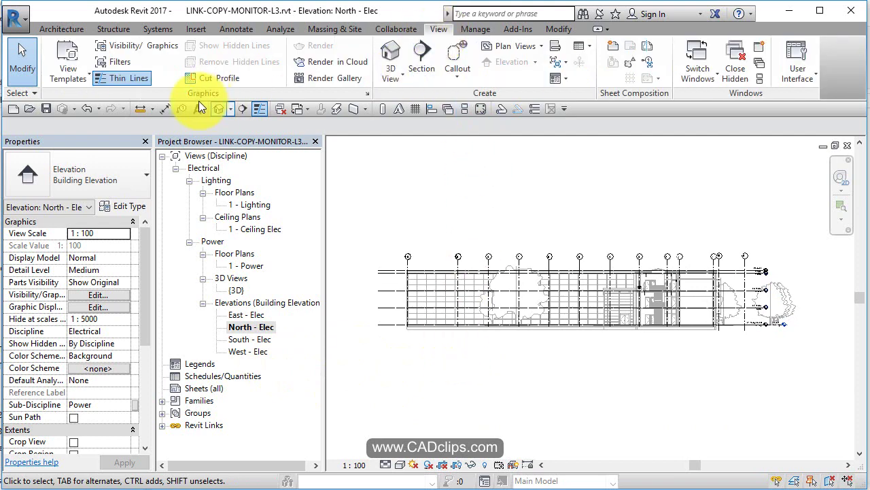
pyautogui.click(145, 46)
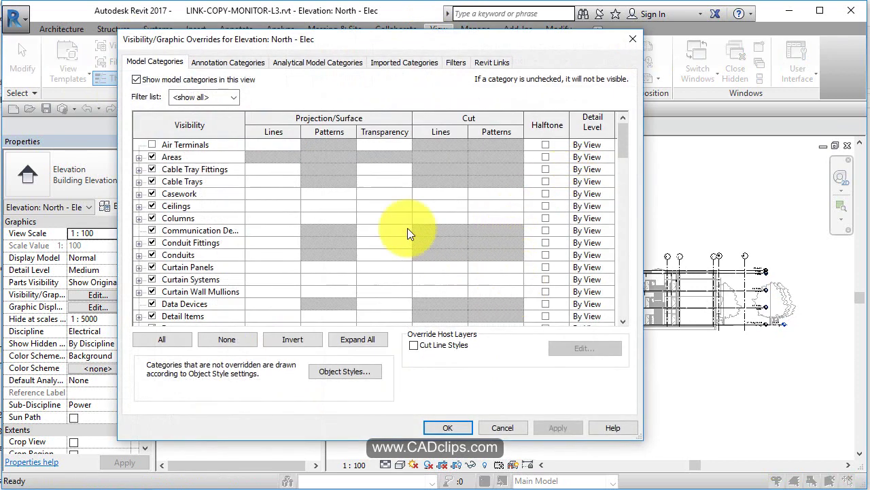
pyautogui.click(173, 255)
pyautogui.press('g')
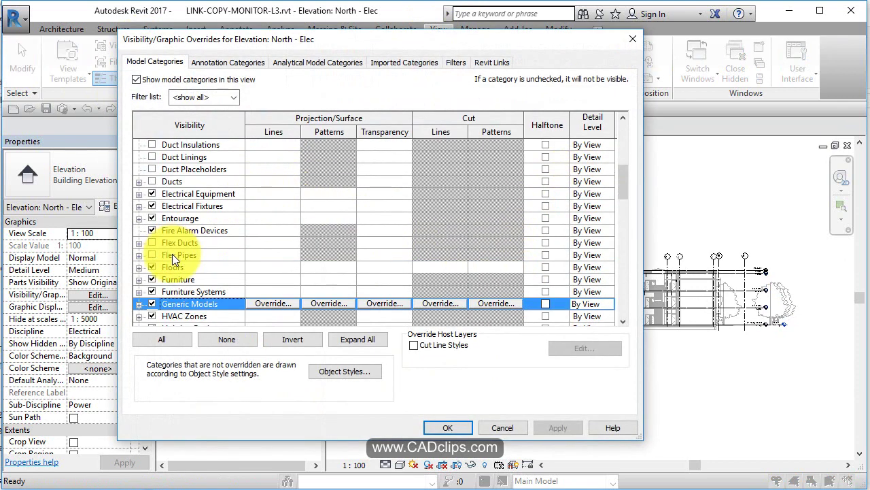
pyautogui.scroll(-3, 175, 302)
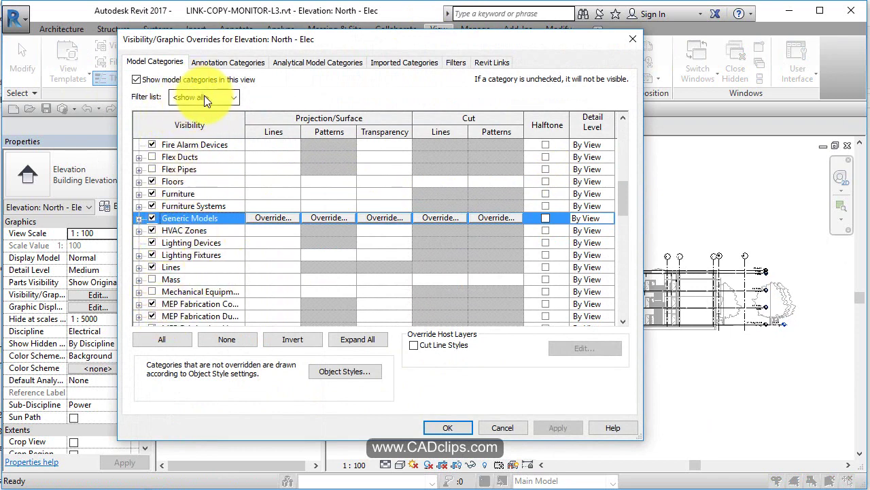
pyautogui.click(217, 61)
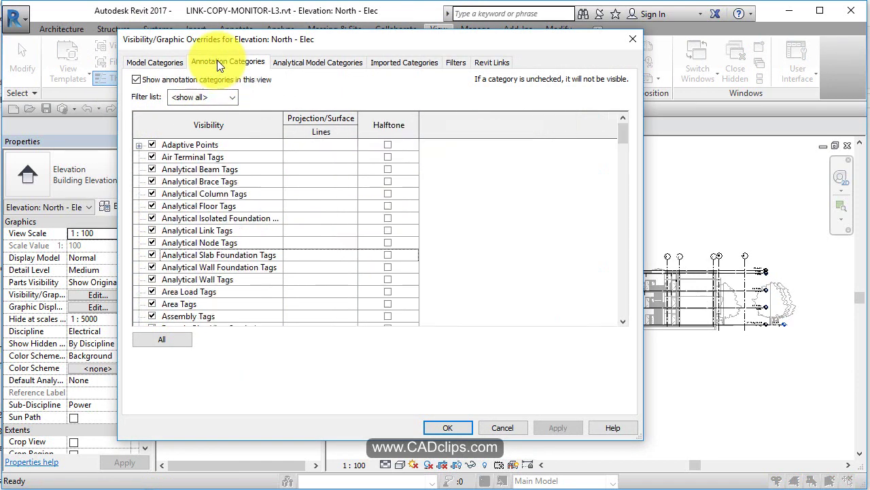
pyautogui.click(179, 205)
pyautogui.press('g')
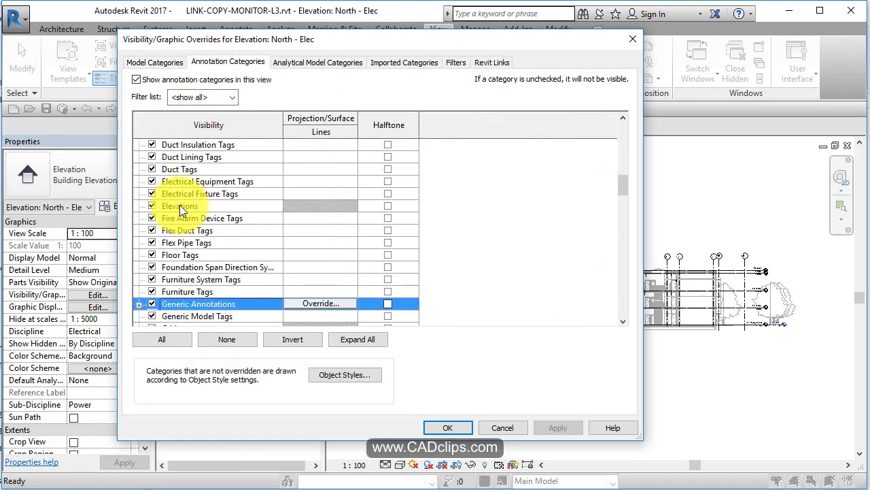
pyautogui.scroll(-2, 168, 270)
pyautogui.click(152, 254)
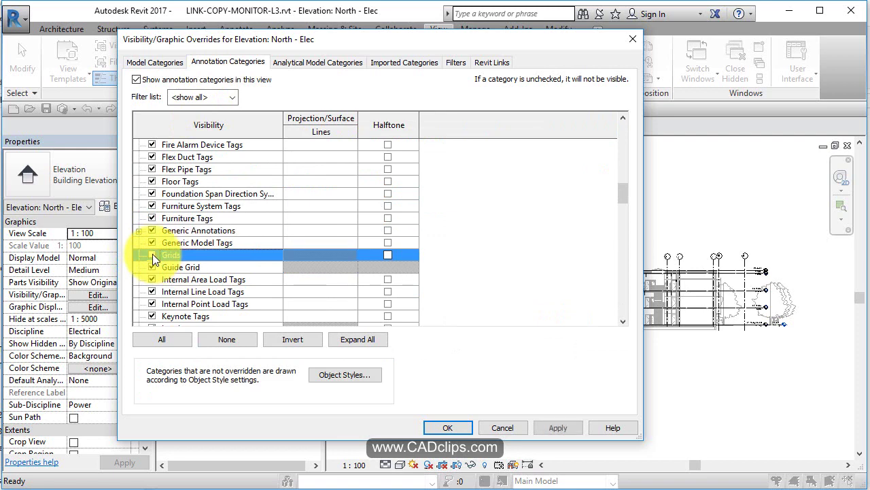
pyautogui.click(447, 428)
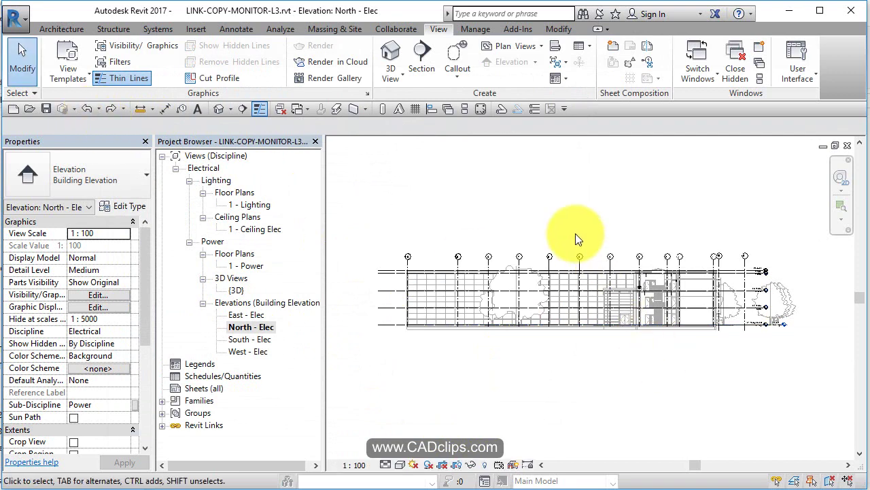
# - Switch Arch Link Model.rvt's Revit Links display settings from By Host View to Custom
pyautogui.press('v')
pyautogui.press('g')
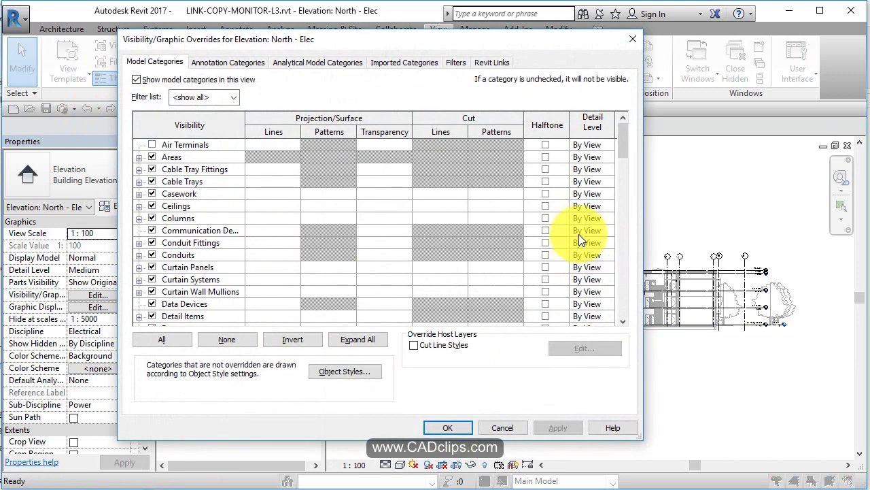
pyautogui.click(488, 60)
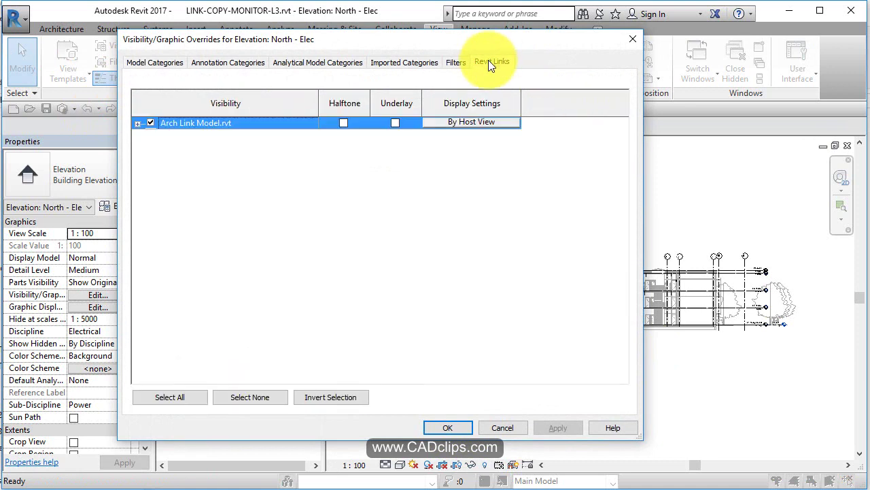
pyautogui.click(467, 121)
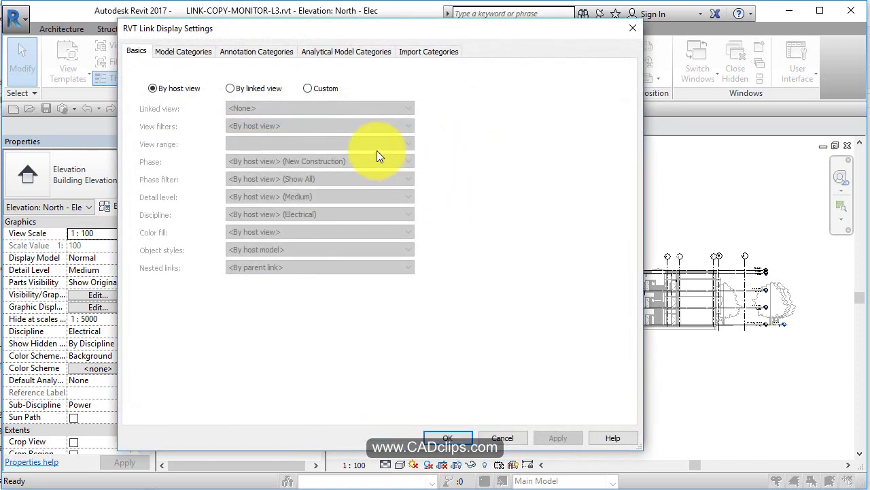
pyautogui.click(321, 88)
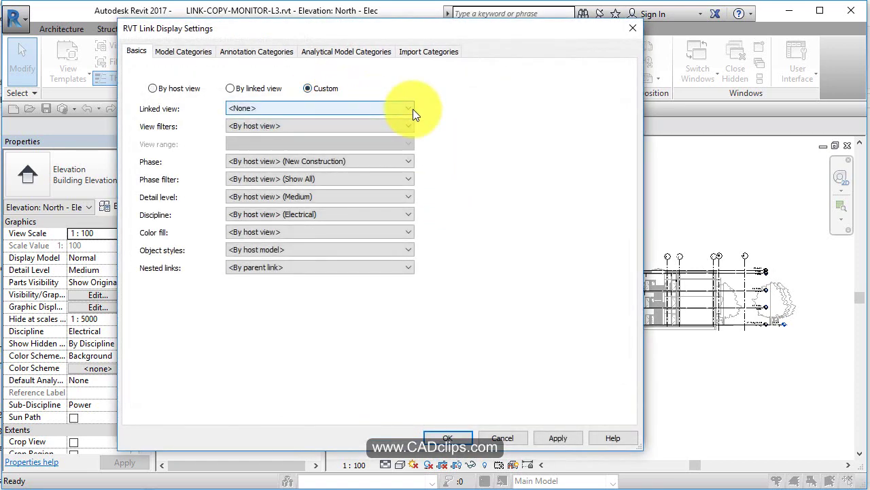
# - Set the link's annotation categories to Custom, uncheck Grids and Levels, and apply
pyautogui.click(249, 50)
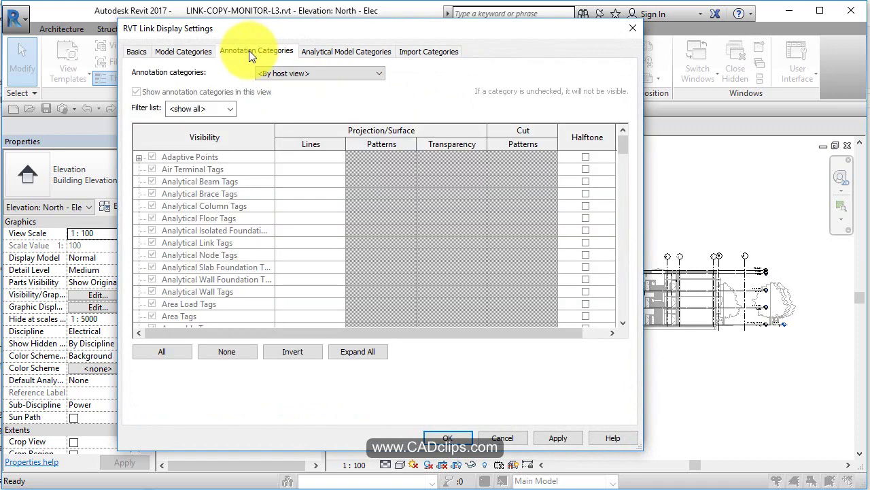
pyautogui.click(268, 73)
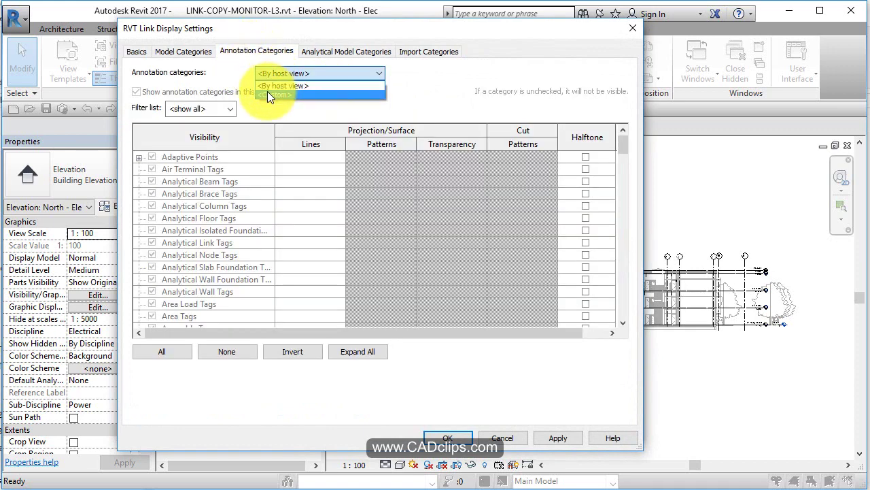
pyautogui.click(268, 91)
pyautogui.click(204, 194)
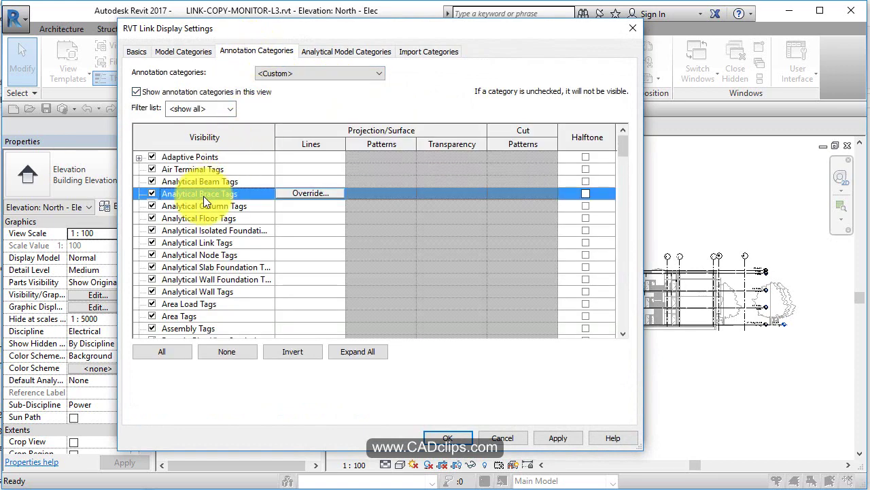
pyautogui.press('g')
pyautogui.scroll(-2, 198, 298)
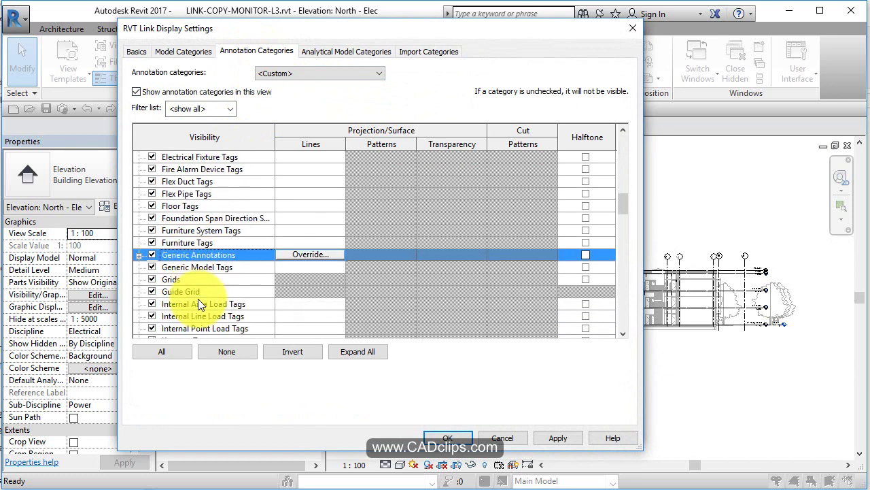
pyautogui.click(151, 267)
pyautogui.scroll(-3, 202, 279)
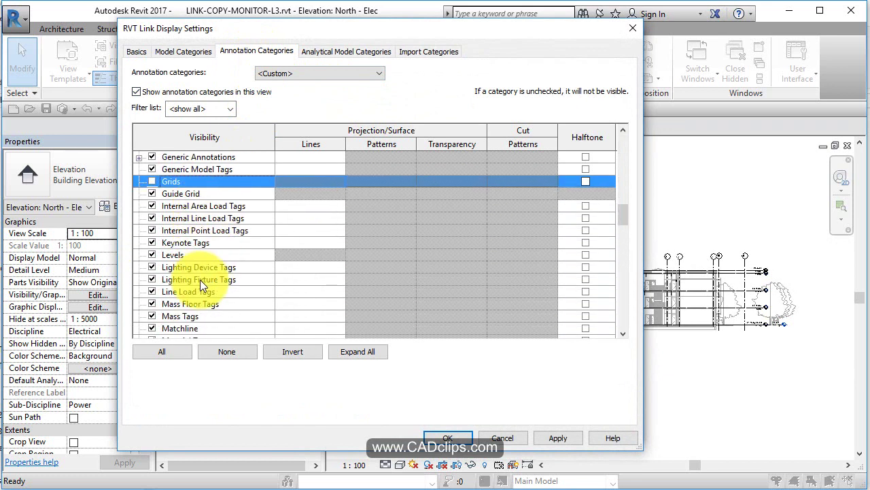
pyautogui.click(151, 255)
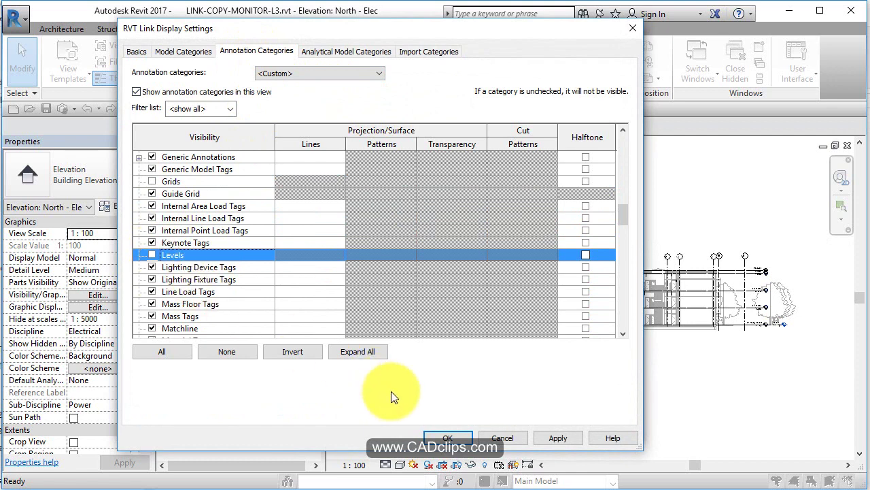
pyautogui.click(449, 438)
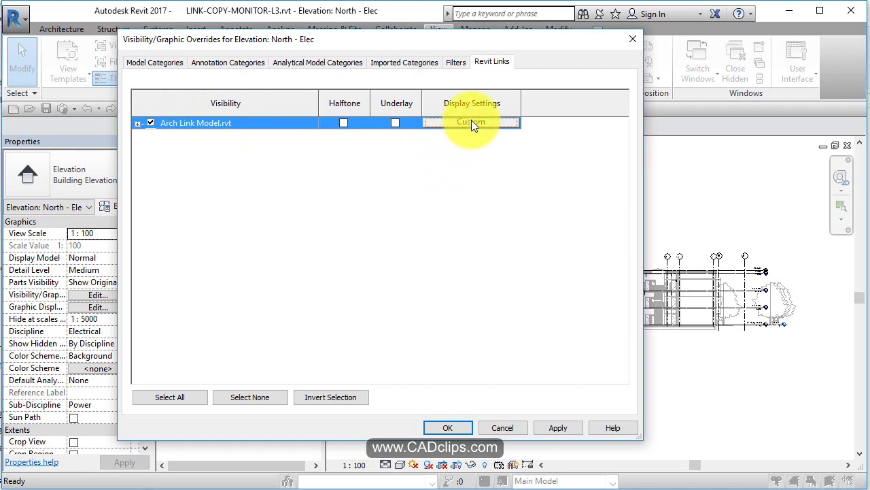
pyautogui.click(558, 427)
pyautogui.click(450, 427)
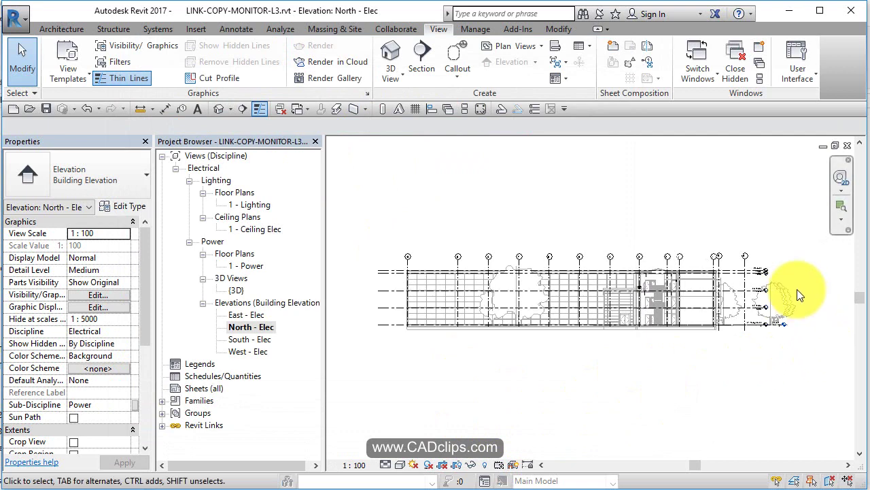
pyautogui.scroll(5, 765, 262)
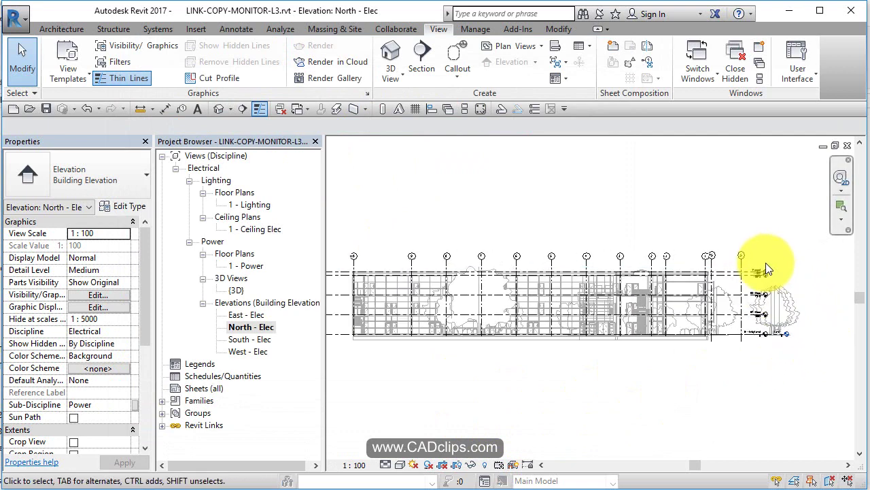
pyautogui.scroll(2, 765, 262)
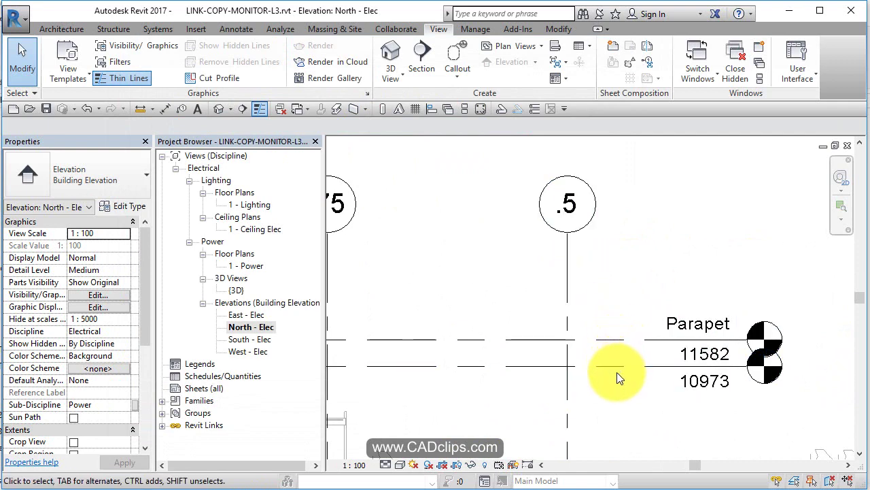
pyautogui.scroll(-3, 617, 372)
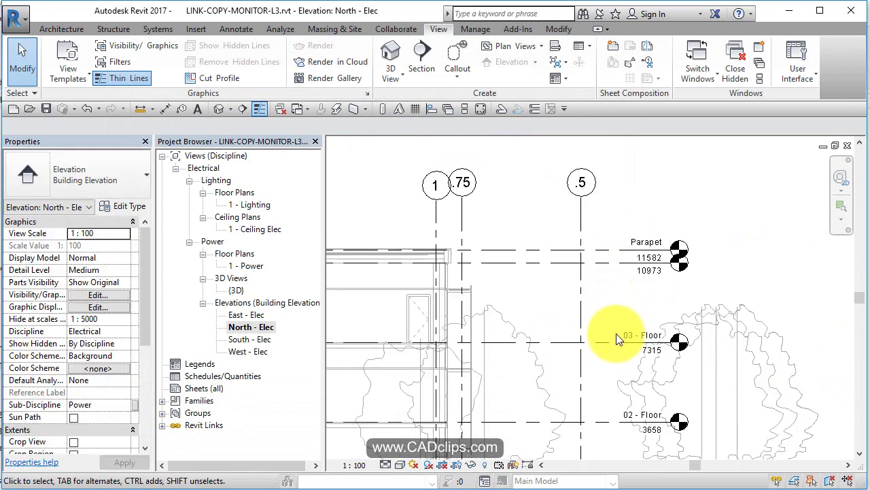
pyautogui.click(616, 336)
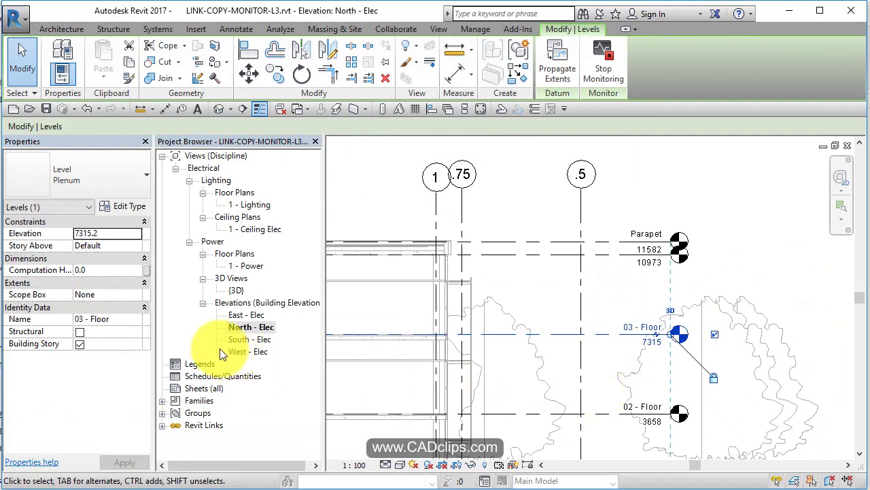
pyautogui.click(123, 180)
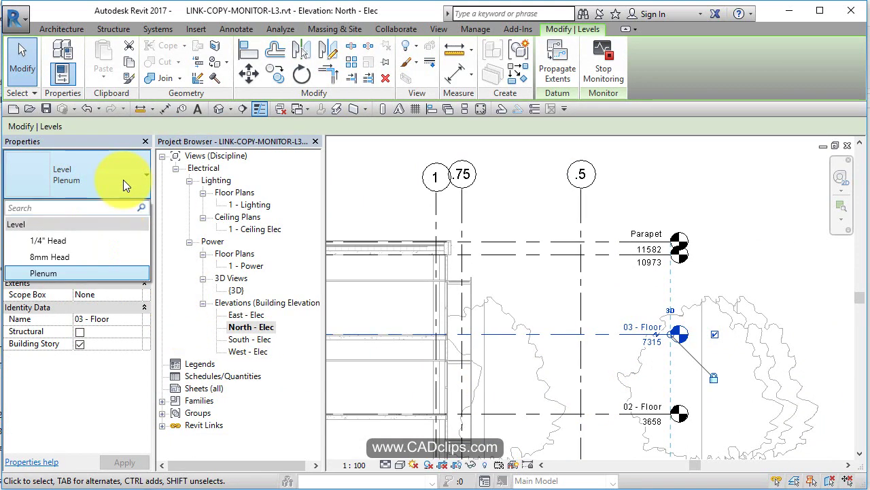
pyautogui.click(63, 240)
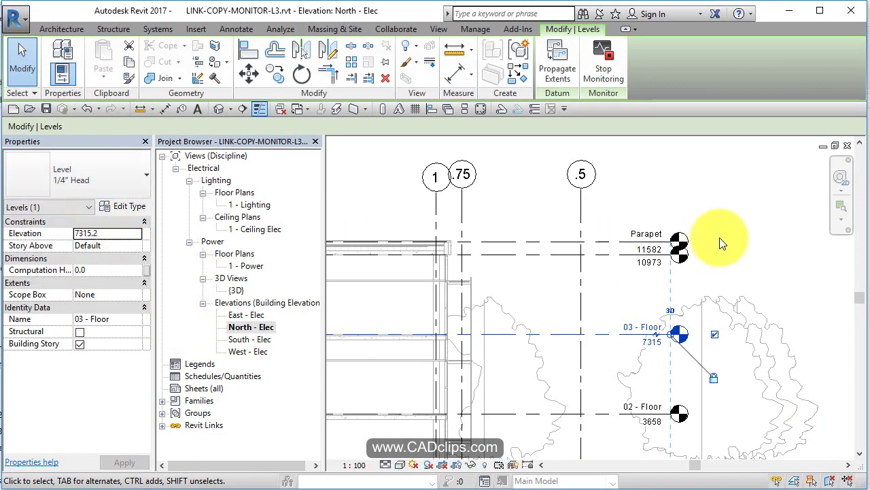
pyautogui.click(114, 170)
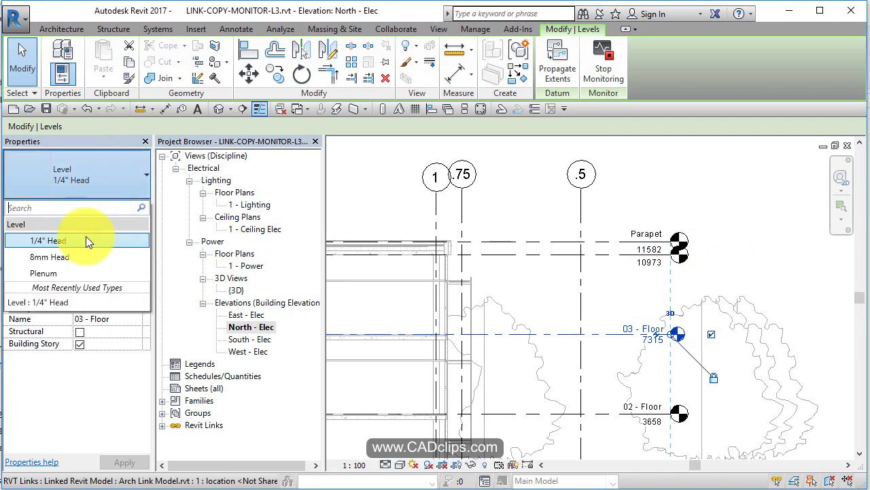
pyautogui.click(68, 258)
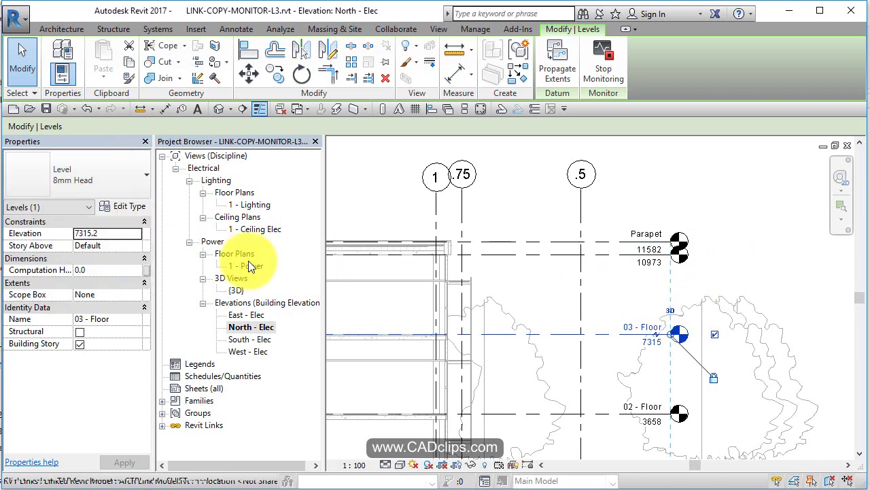
pyautogui.click(126, 182)
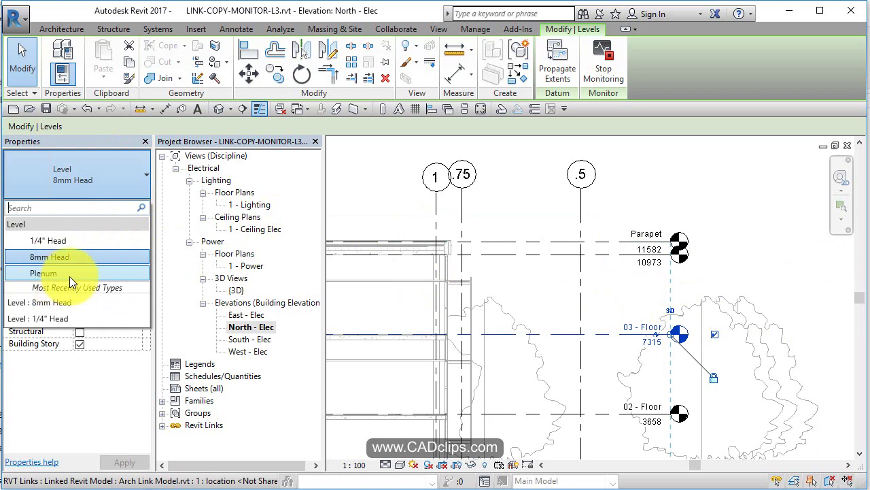
pyautogui.click(70, 274)
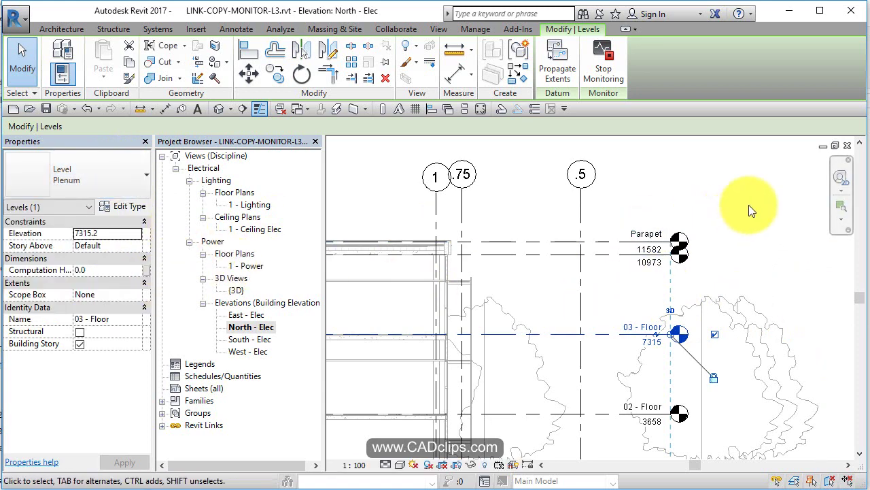
pyautogui.click(682, 195)
pyautogui.scroll(-2, 682, 195)
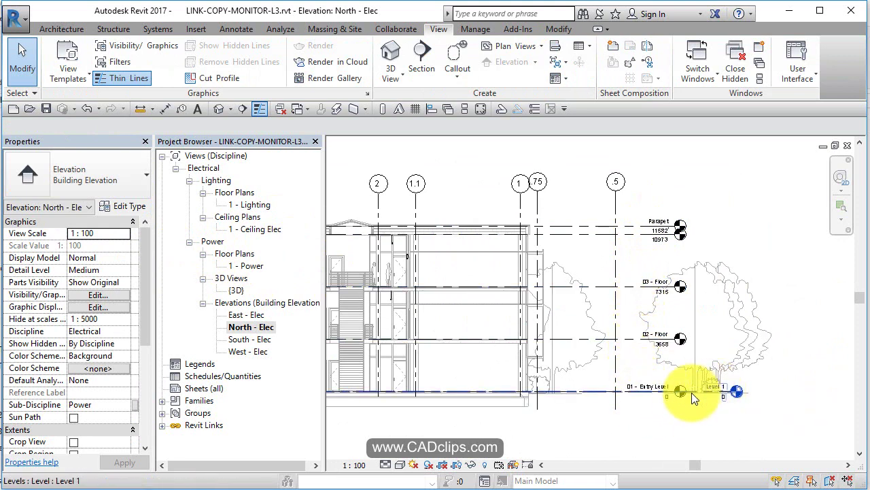
pyautogui.scroll(3, 664, 408)
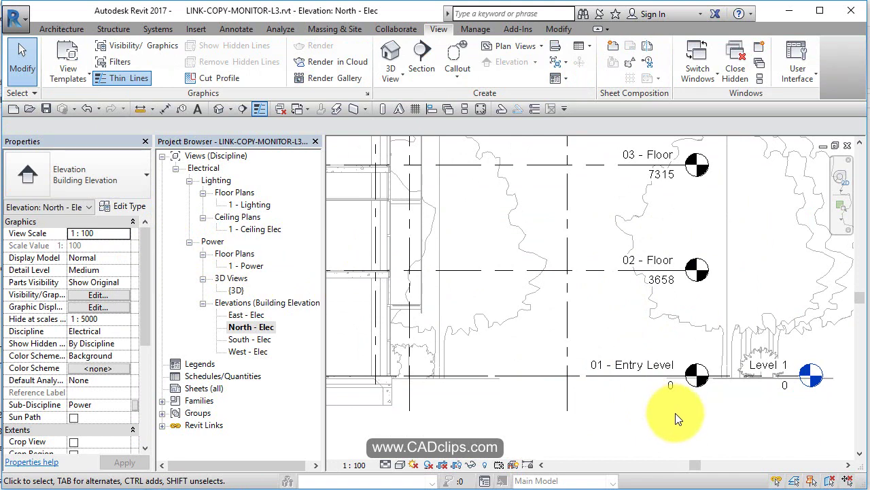
# - Delete host Level 1 together with its associated views
pyautogui.click(763, 372)
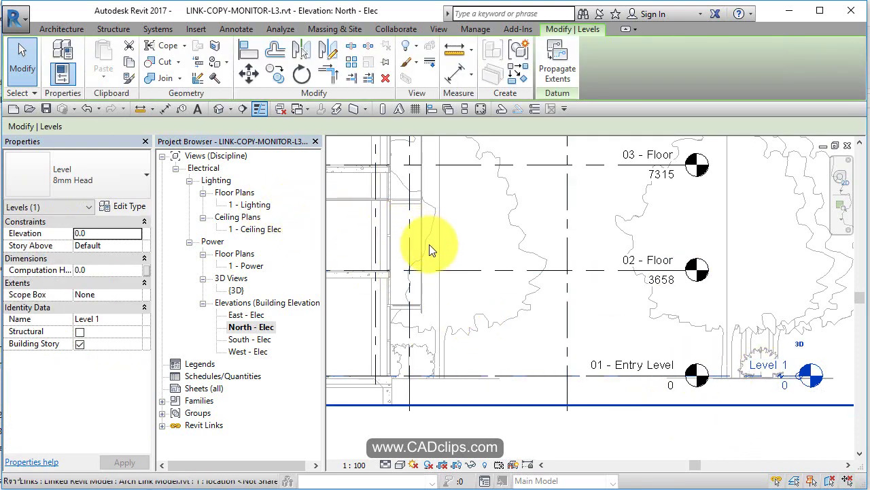
pyautogui.press('Delete')
pyautogui.click(485, 298)
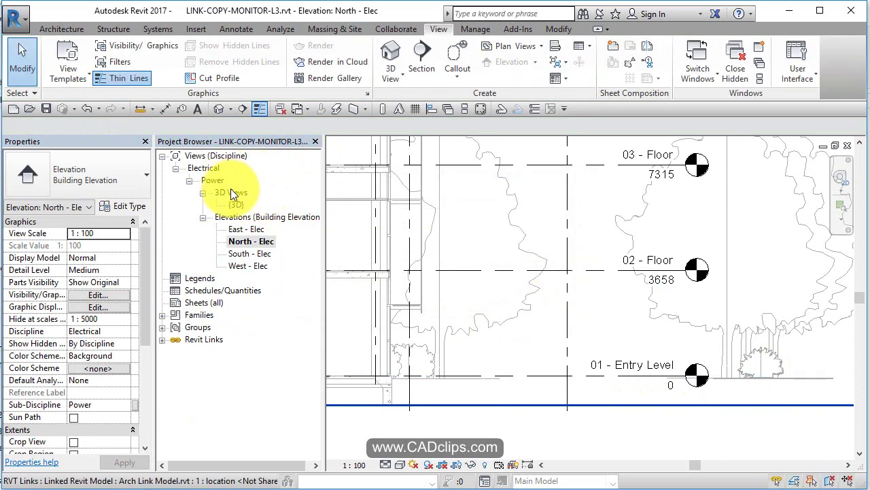
# - Zoom and pan to review the remaining linked grids and levels in North - Elec
pyautogui.scroll(-2, 731, 396)
pyautogui.scroll(-2, 731, 396)
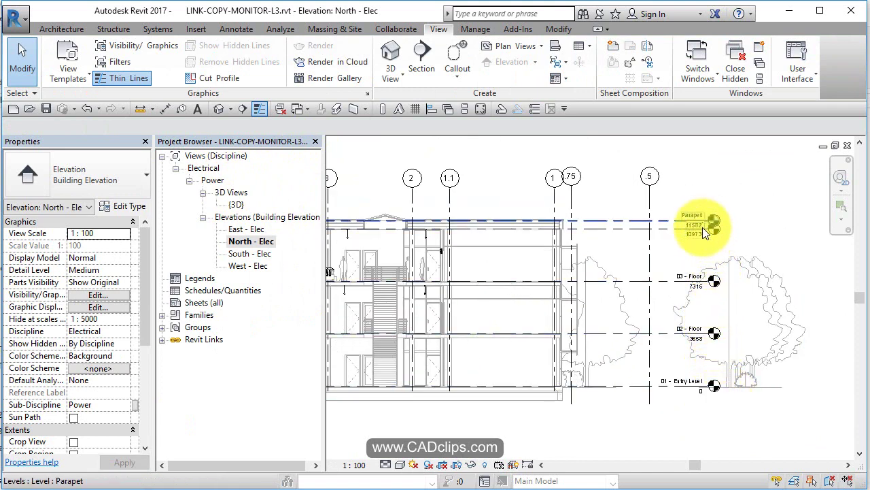
pyautogui.scroll(-2, 660, 262)
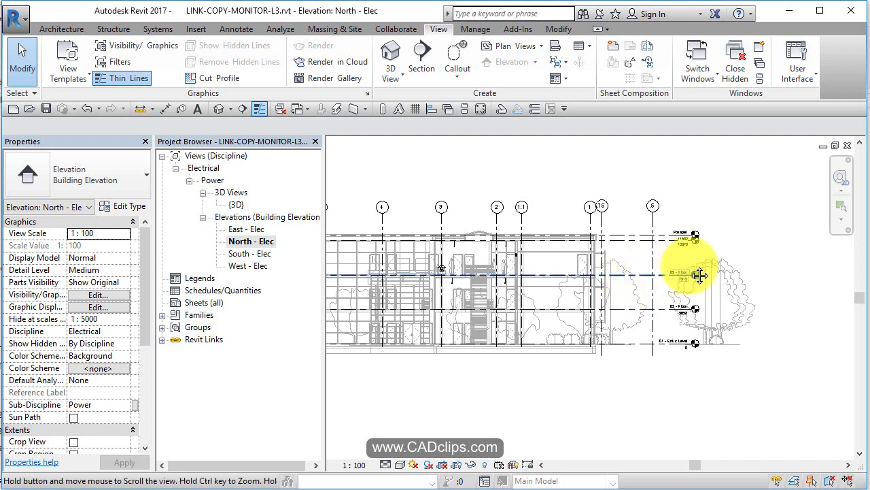
pyautogui.scroll(-2, 685, 272)
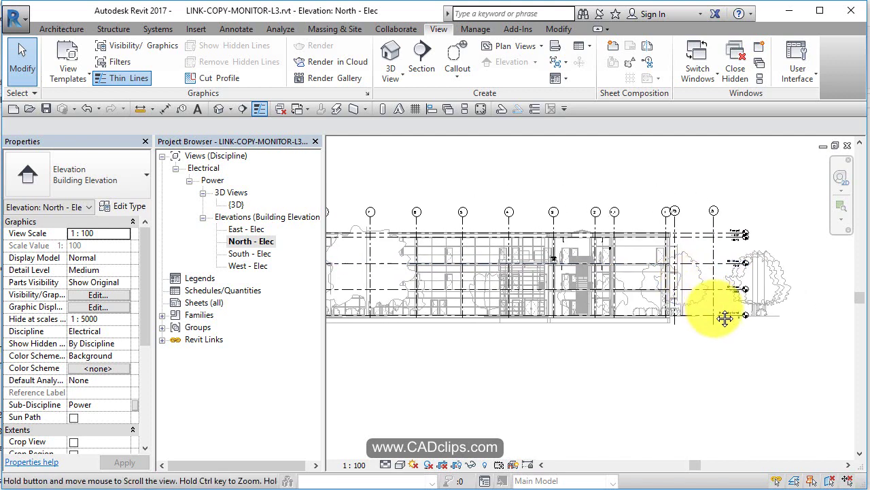
pyautogui.moveTo(725, 318); pyautogui.dragTo(725, 318, button='middle')
pyautogui.scroll(2, 711, 263)
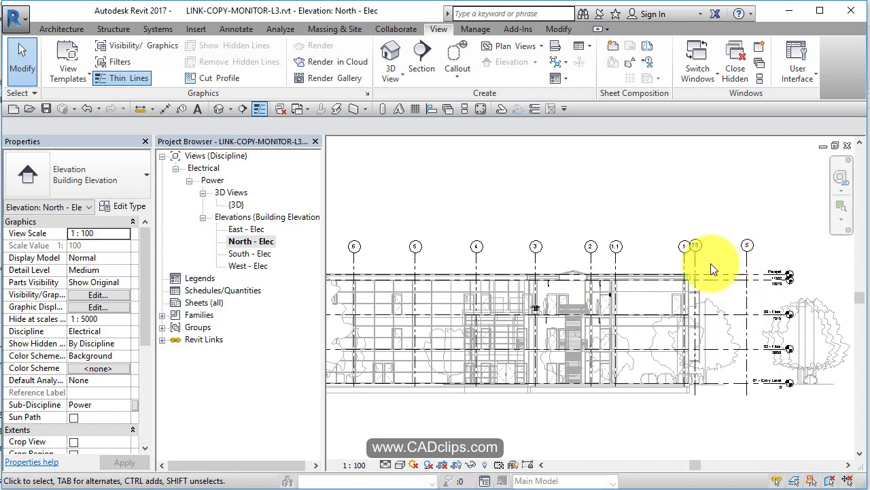
pyautogui.scroll(1, 711, 263)
pyautogui.scroll(-2, 797, 289)
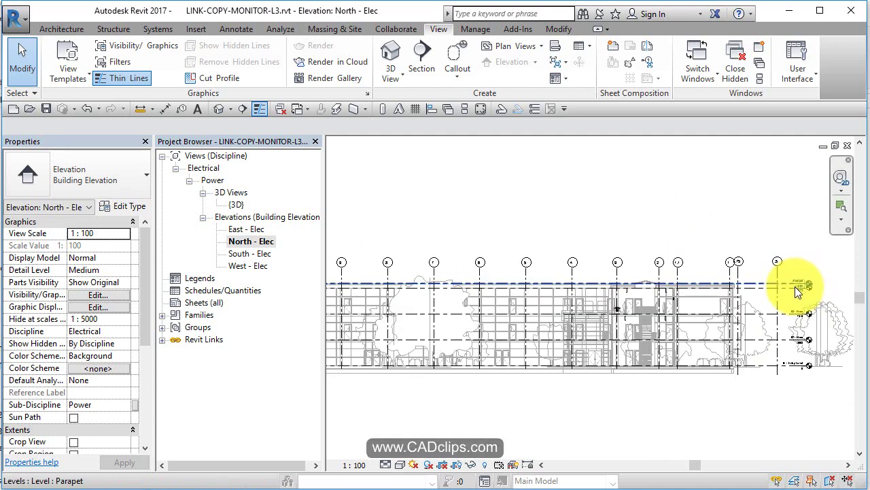
pyautogui.scroll(-1, 798, 289)
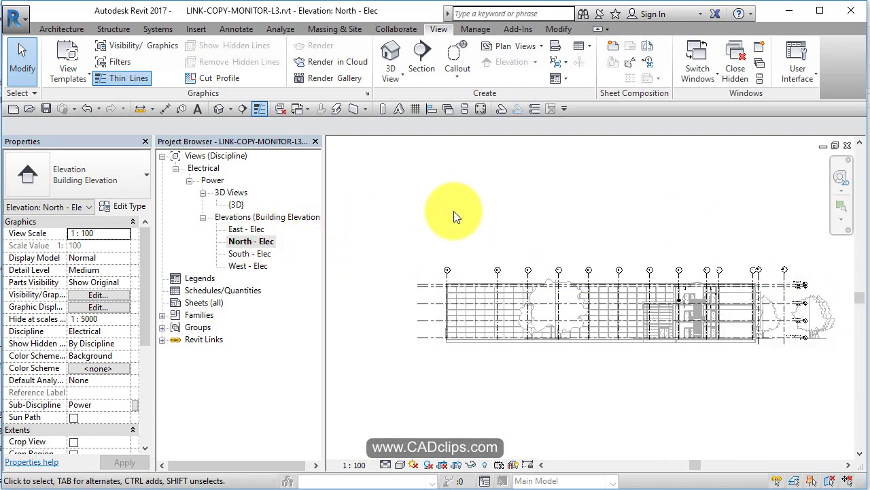
# - Create a view template named 'DG Elect Elev' from the current North - Elec elevation
pyautogui.click(68, 51)
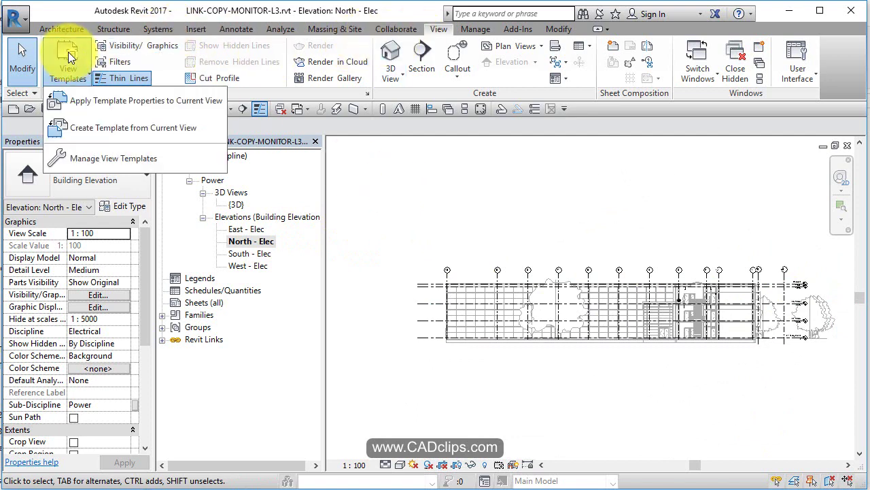
pyautogui.click(118, 128)
pyautogui.moveTo(443, 190); pyautogui.dragTo(154, 217)
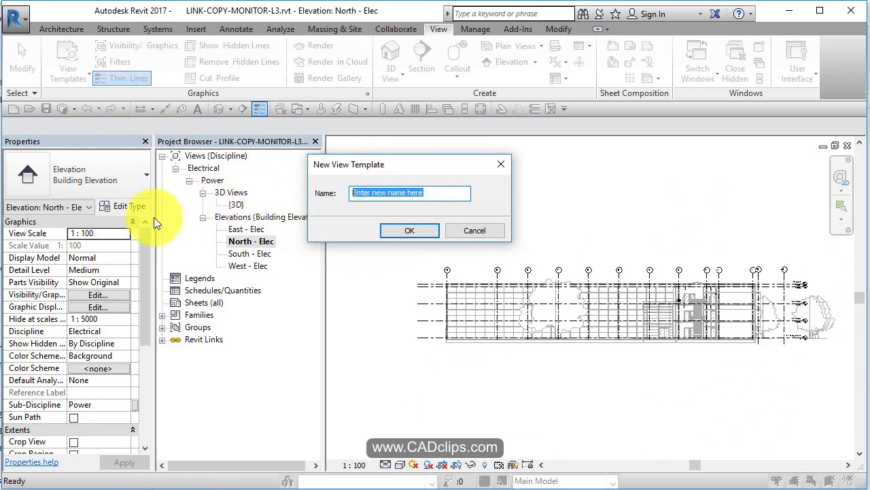
pyautogui.write('DG El')
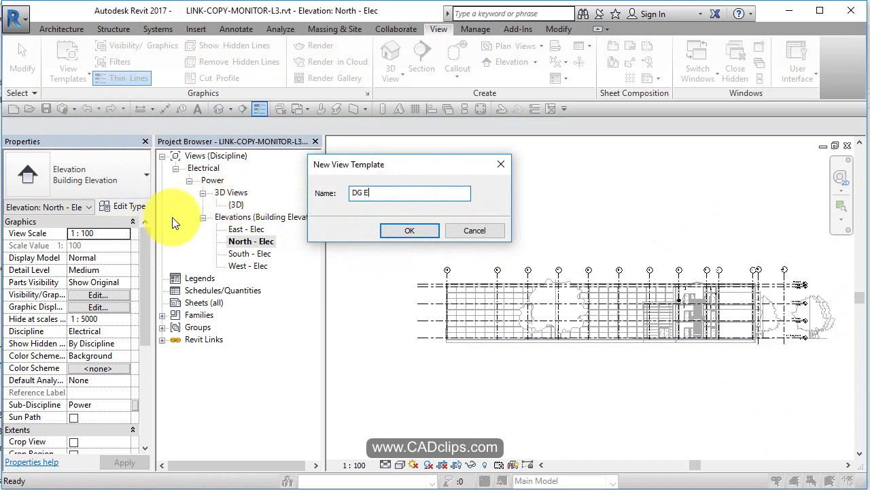
pyautogui.write('ect Elev')
pyautogui.click(404, 231)
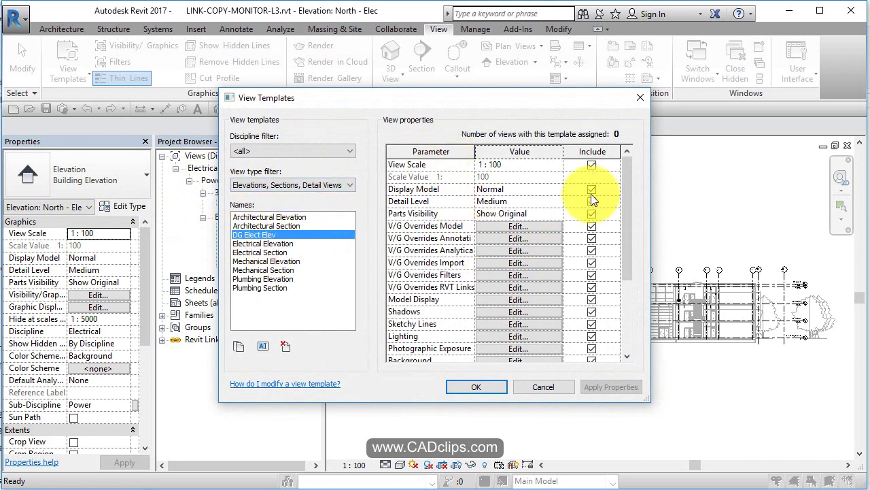
pyautogui.moveTo(628, 165); pyautogui.dragTo(546, 172)
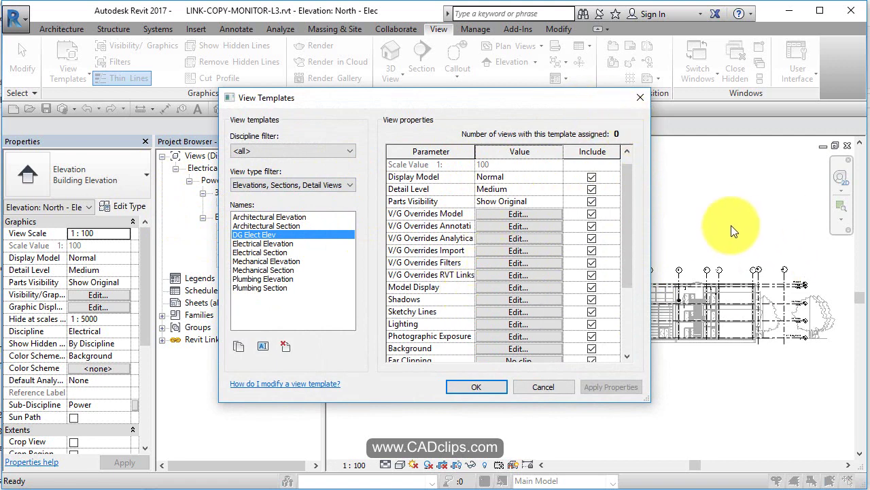
pyautogui.click(486, 386)
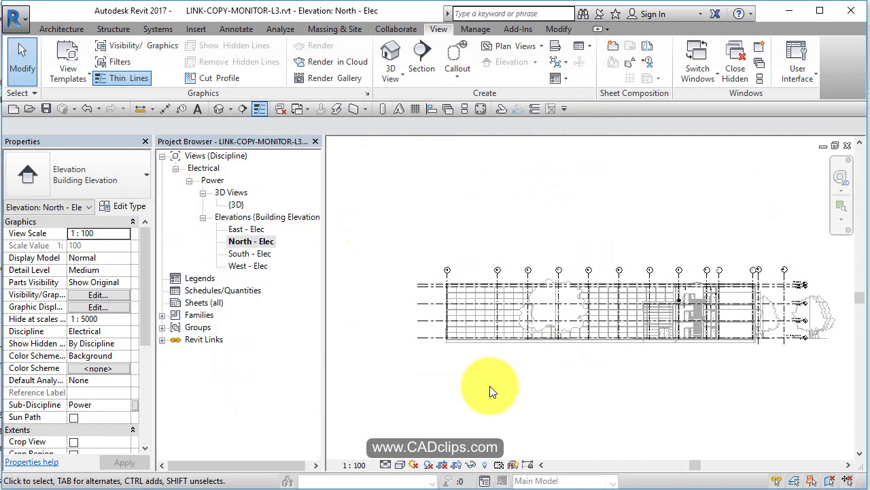
# - Select East, South and West - Elec in the Project Browser and set their View Template to DG Elect Elev
pyautogui.click(260, 232)
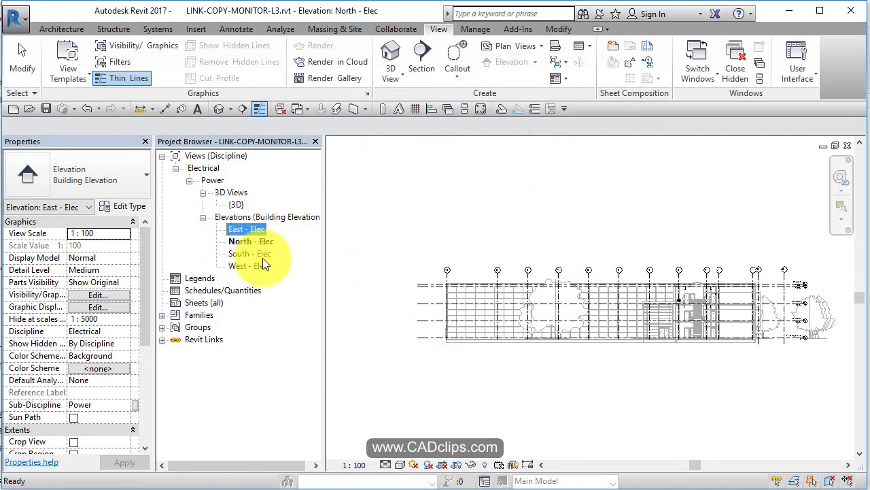
pyautogui.keyDown('ctrl'); pyautogui.click(263, 255); pyautogui.keyUp('ctrl')
pyautogui.keyDown('ctrl'); pyautogui.click(262, 266); pyautogui.keyUp('ctrl')
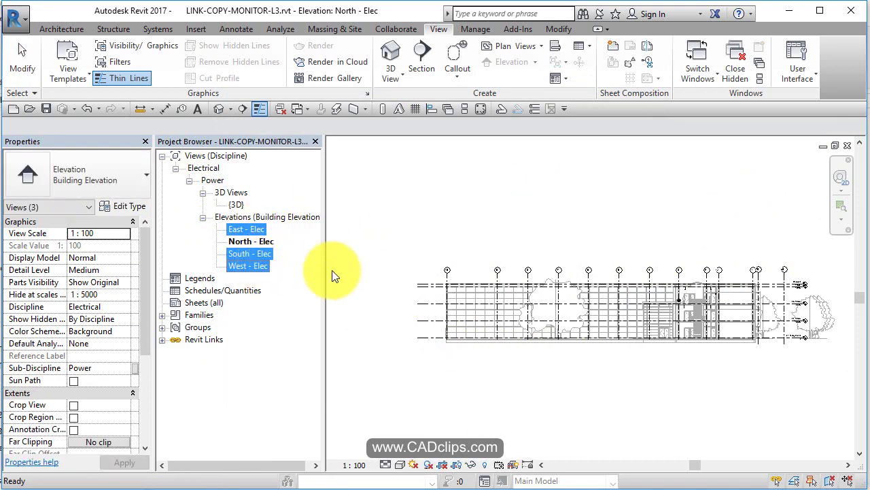
pyautogui.moveTo(144, 325); pyautogui.dragTo(178, 325)
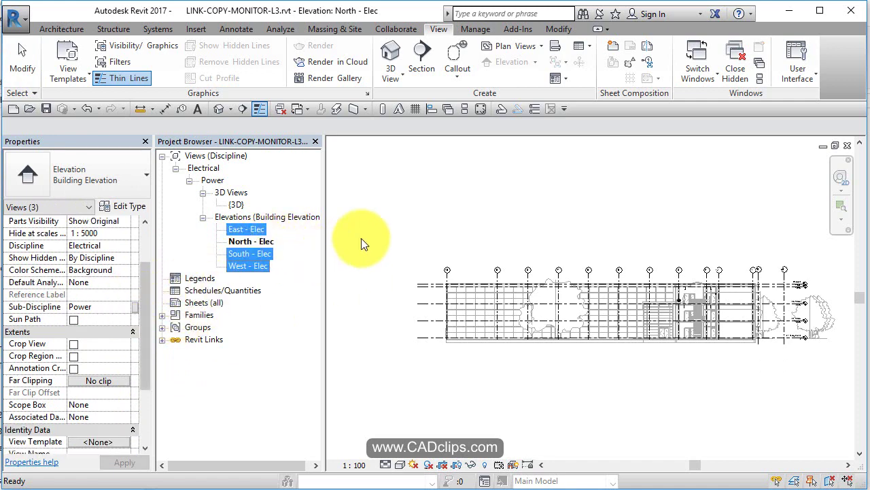
pyautogui.moveTo(144, 321); pyautogui.dragTo(146, 344)
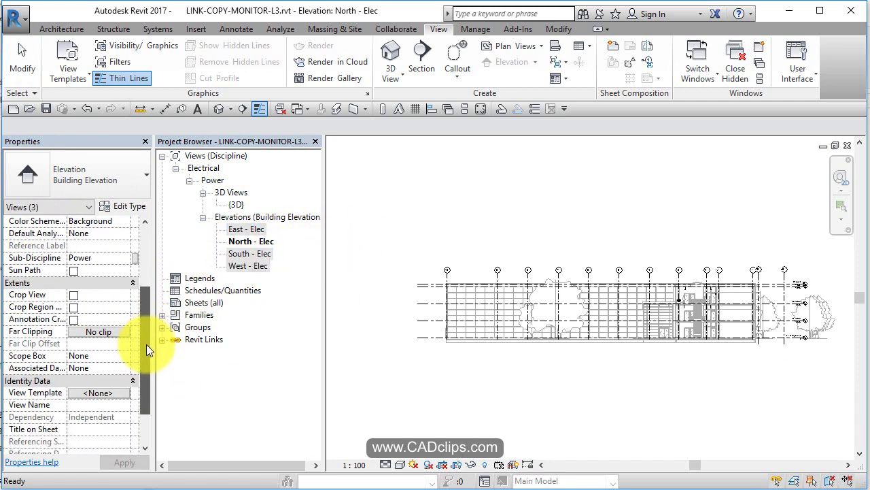
pyautogui.click(95, 393)
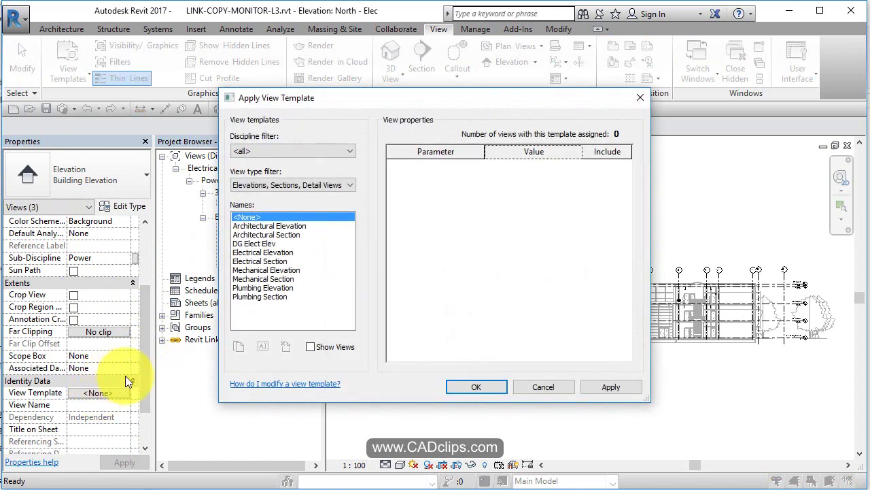
pyautogui.click(267, 244)
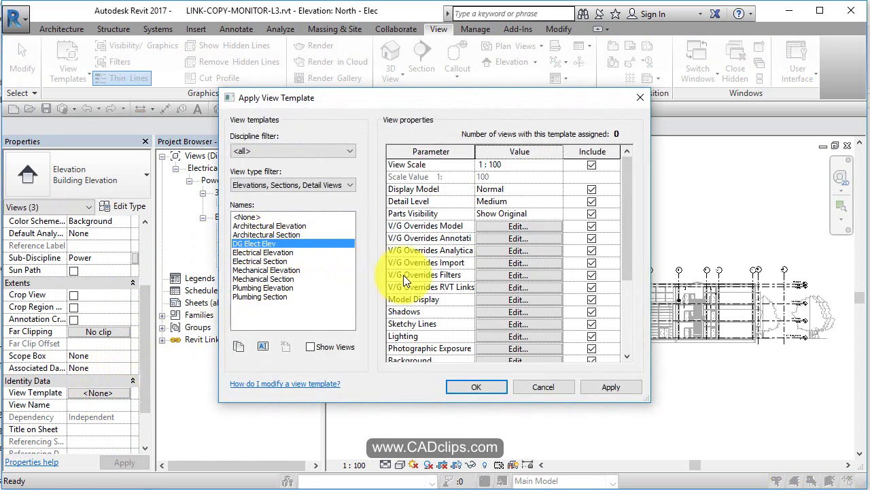
pyautogui.click(461, 387)
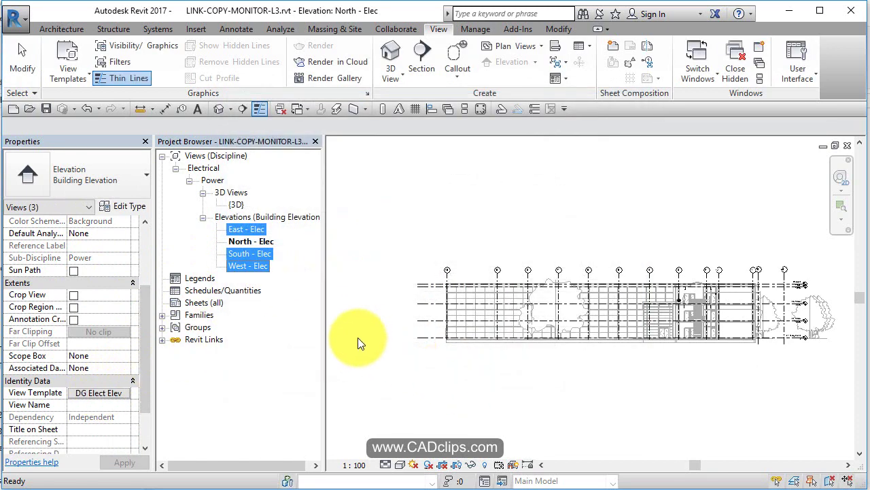
pyautogui.click(421, 204)
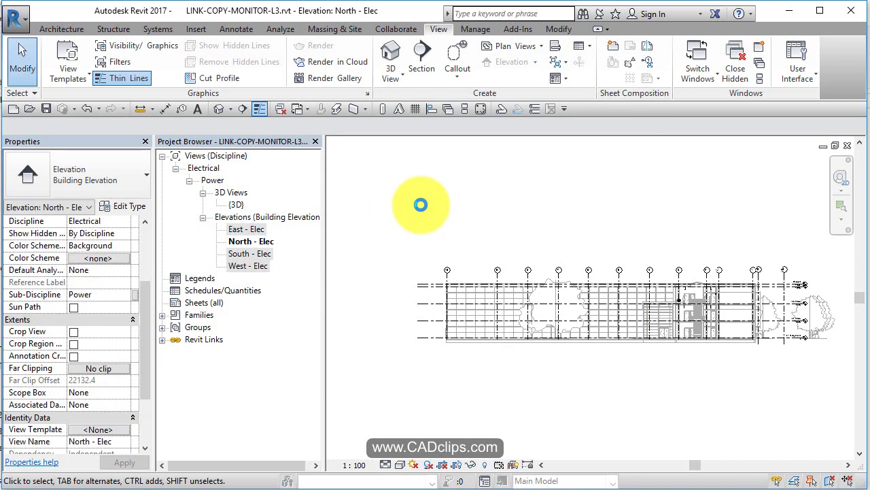
# - Open the South - Elec elevation and zoom and pan to check its grid heads and level markers
pyautogui.click(265, 253)
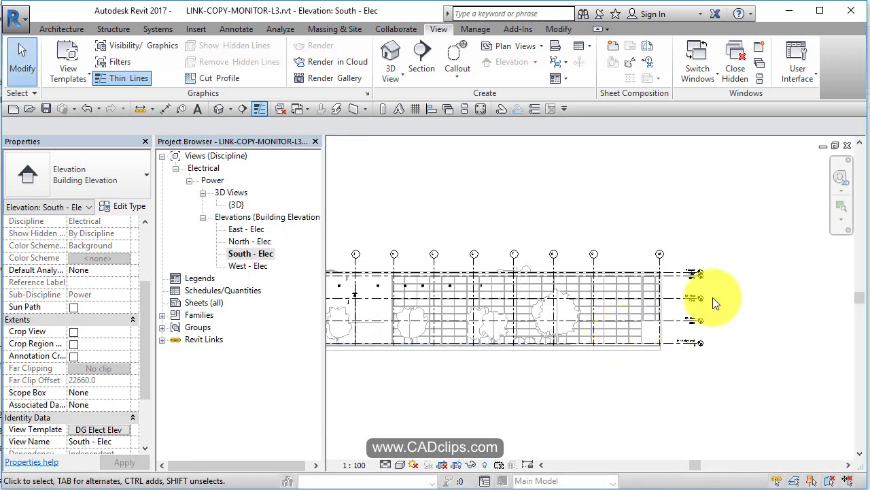
pyautogui.scroll(5, 712, 295)
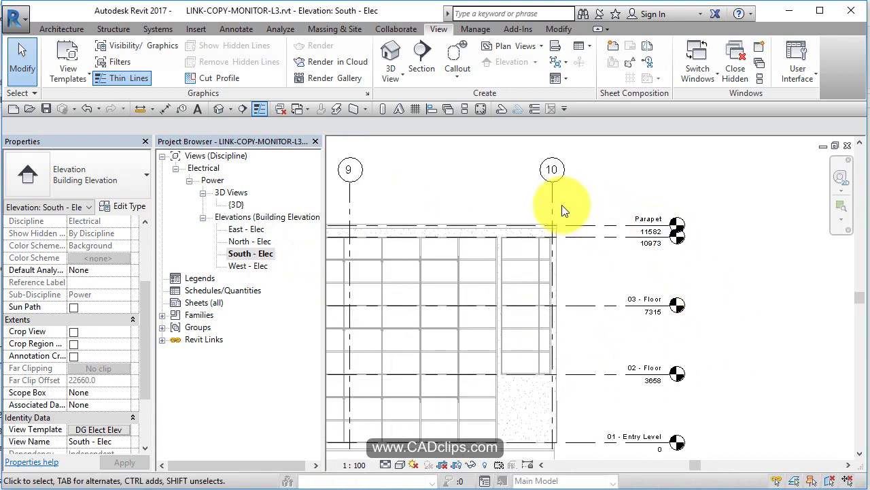
pyautogui.scroll(2, 555, 168)
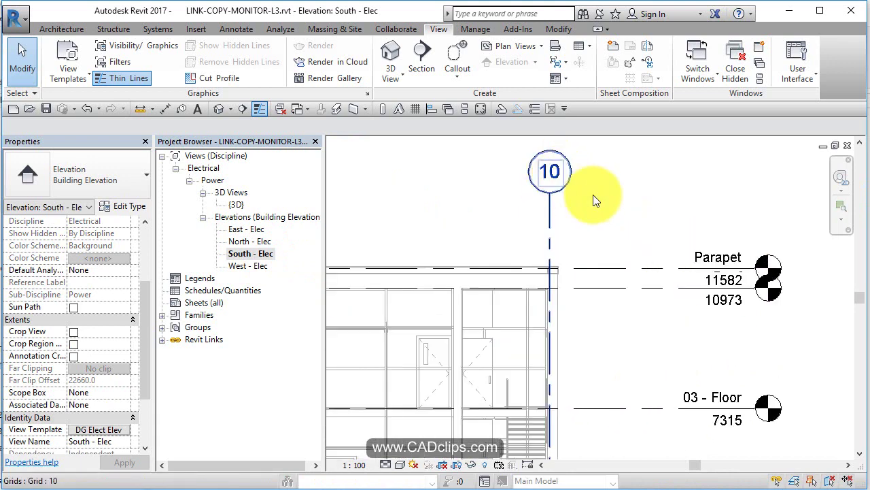
pyautogui.scroll(-5, 629, 251)
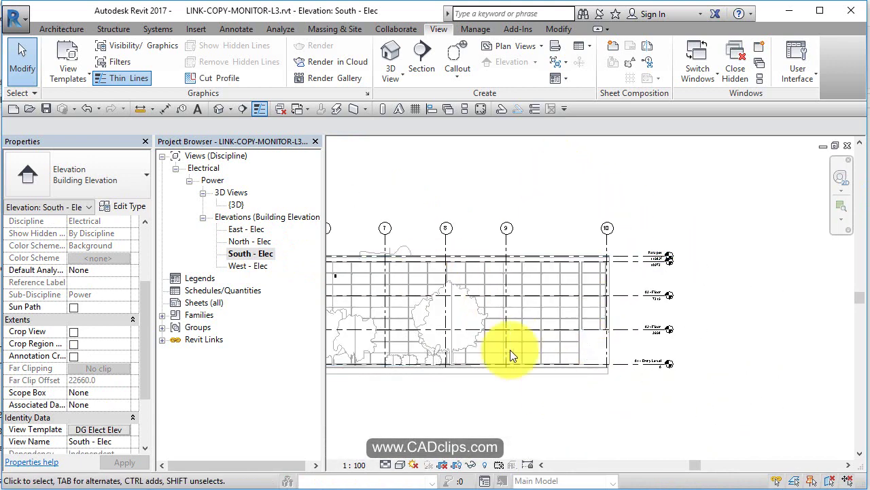
pyautogui.moveTo(510, 350); pyautogui.dragTo(706, 351, button='middle')
pyautogui.scroll(-2, 693, 371)
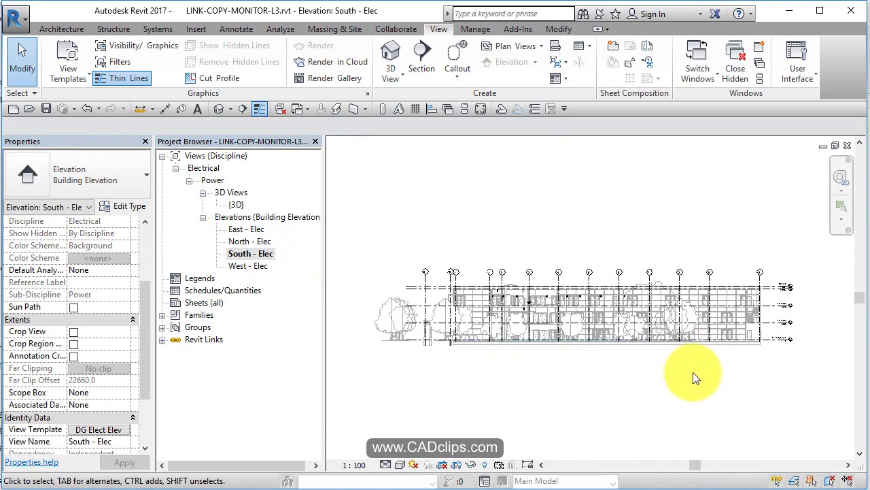
pyautogui.moveTo(696, 381); pyautogui.dragTo(748, 399, button='middle')
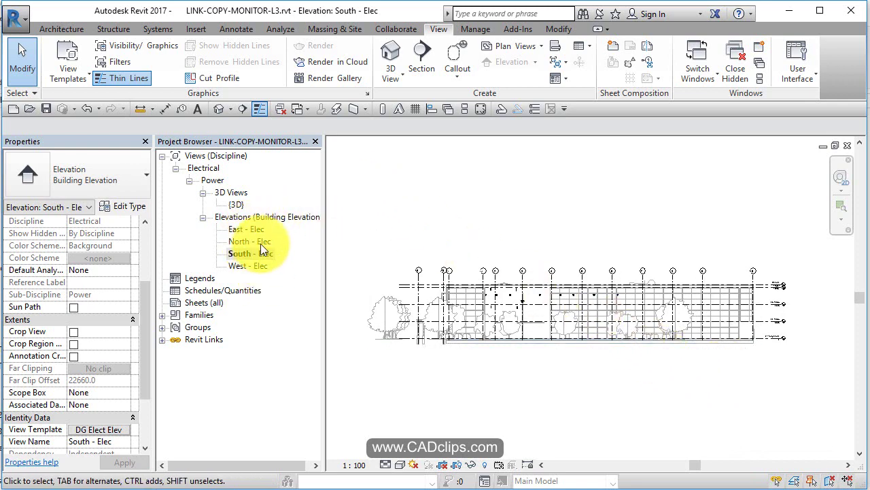
# - Open Manage View Templates, select DG Elect Elev, and move the dialog aside
pyautogui.click(82, 79)
pyautogui.click(82, 157)
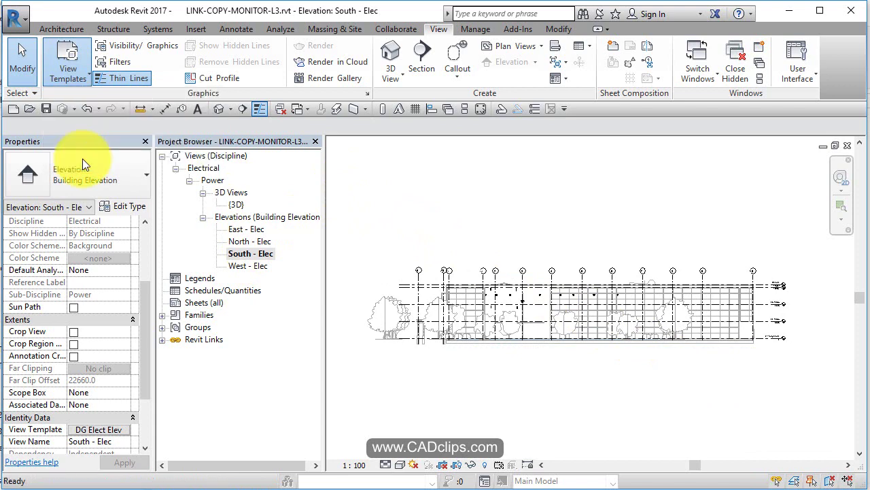
pyautogui.click(259, 251)
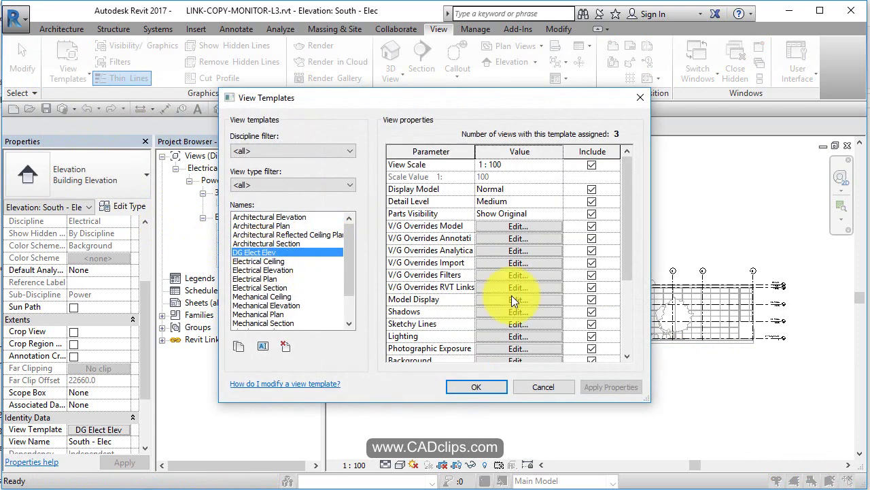
pyautogui.moveTo(518, 98); pyautogui.dragTo(665, 91)
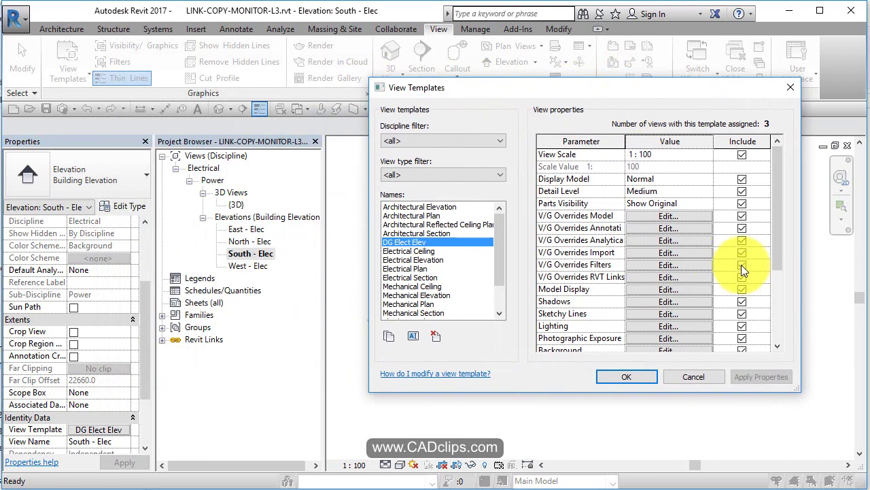